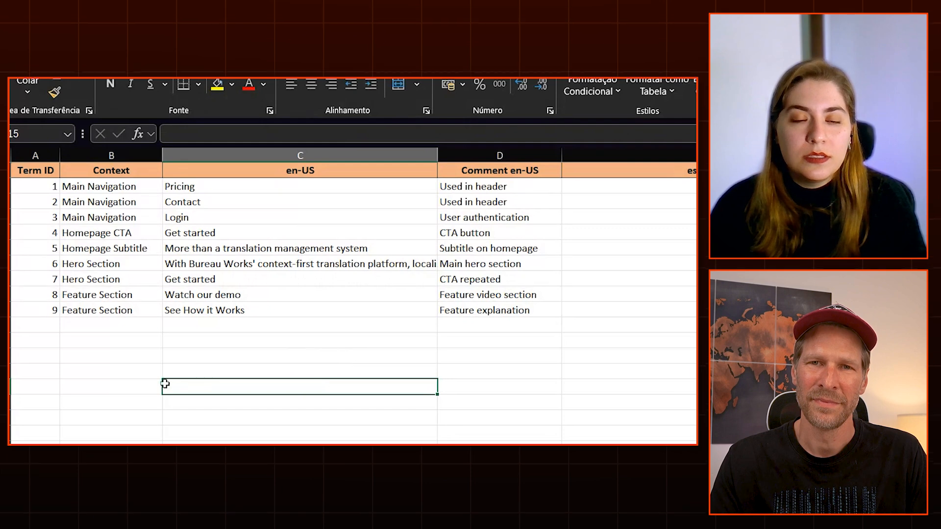
Step: Complete the Demo Multilingual project's configuration stage and upload BureauWorks_Multilingual_Glossary_Demo.xlsx as its file
left_click_drag(119, 335, 69, 216)
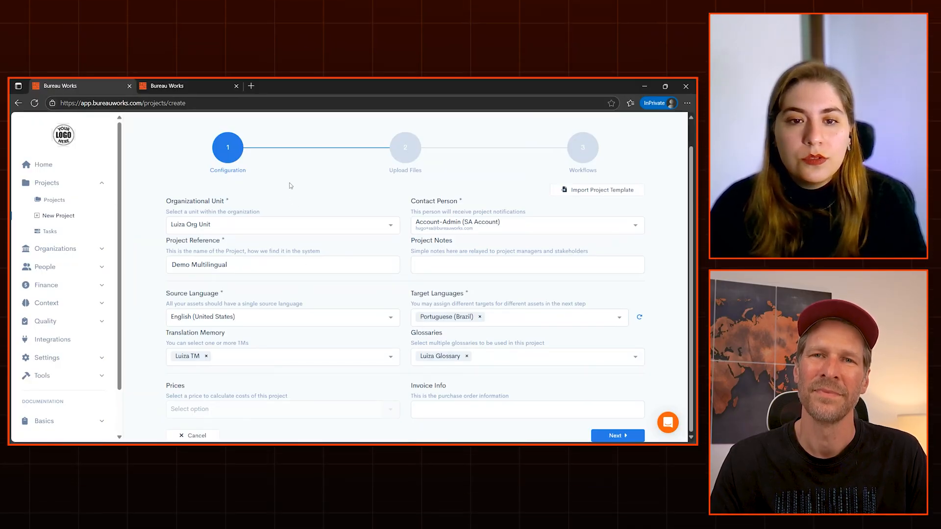
scroll(290, 185, "up", 1)
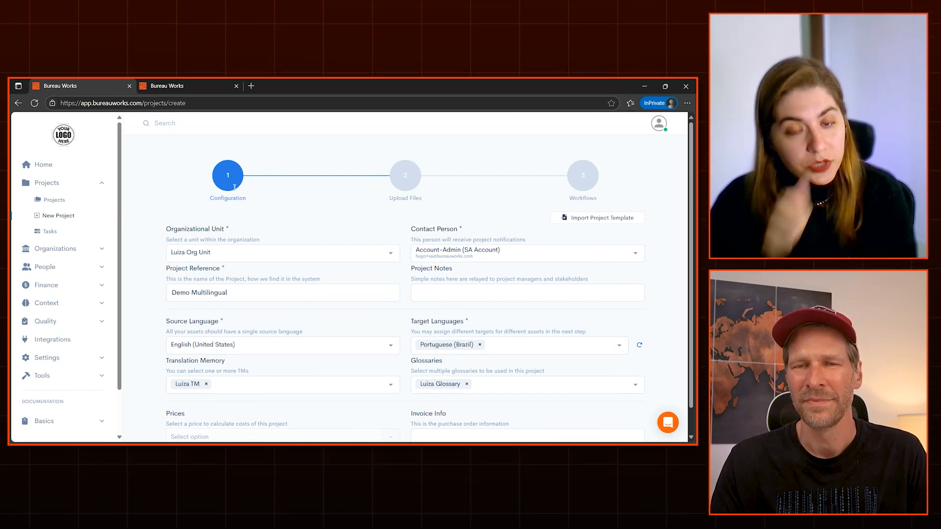
scroll(203, 236, "down", 1)
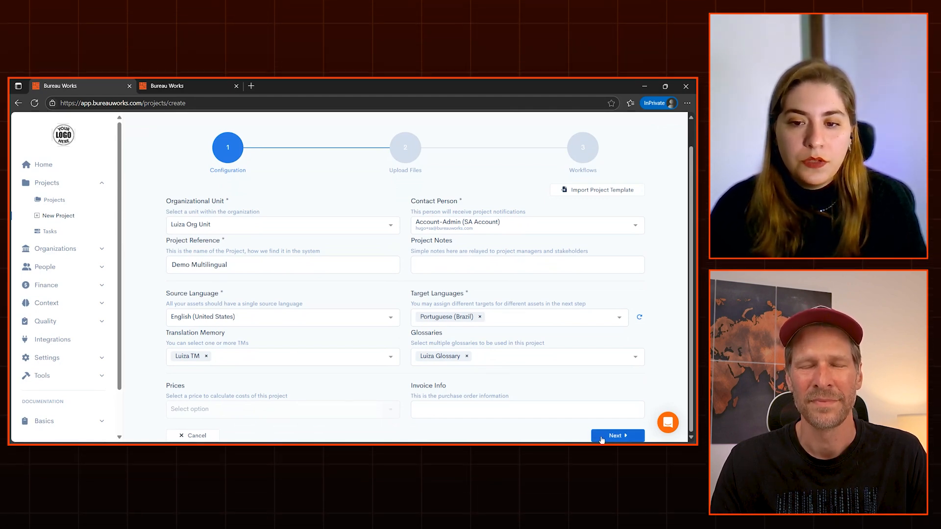
left_click(604, 437)
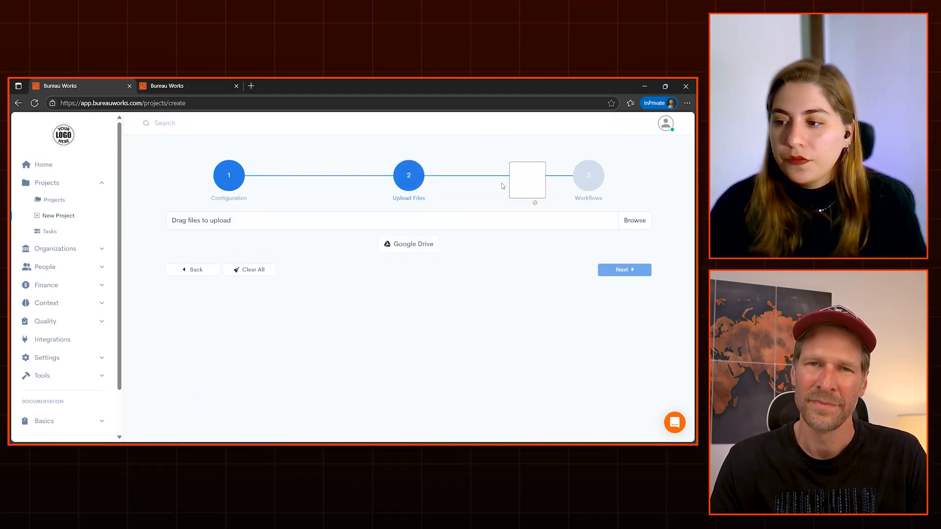
left_click_drag(528, 199, 449, 221)
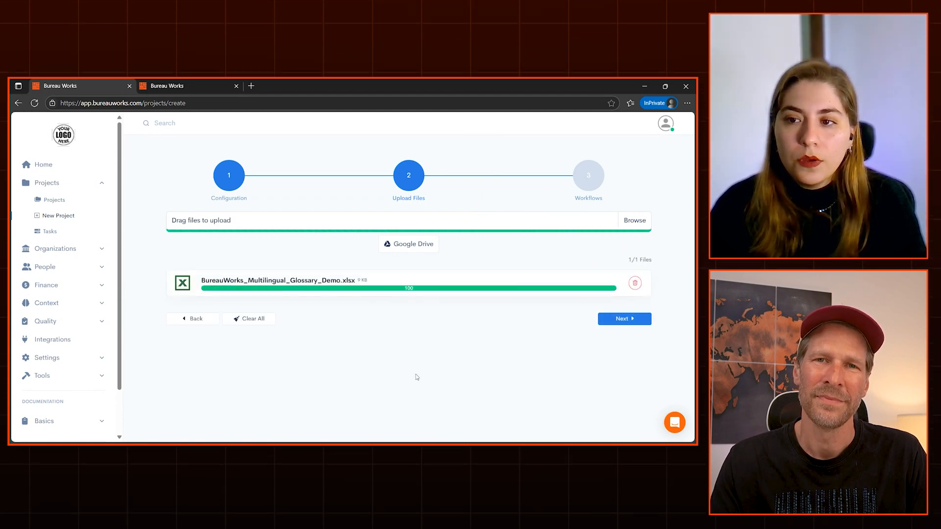
Step: Turn on the Multilingual File option in the uploaded workbook's import settings and examine its source and target column fields
mouse_move(410, 291)
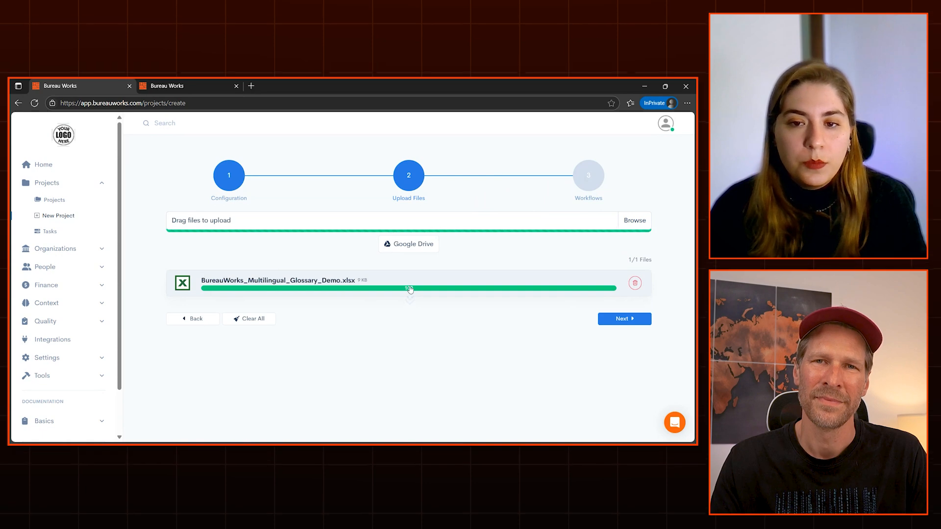
left_click(410, 290)
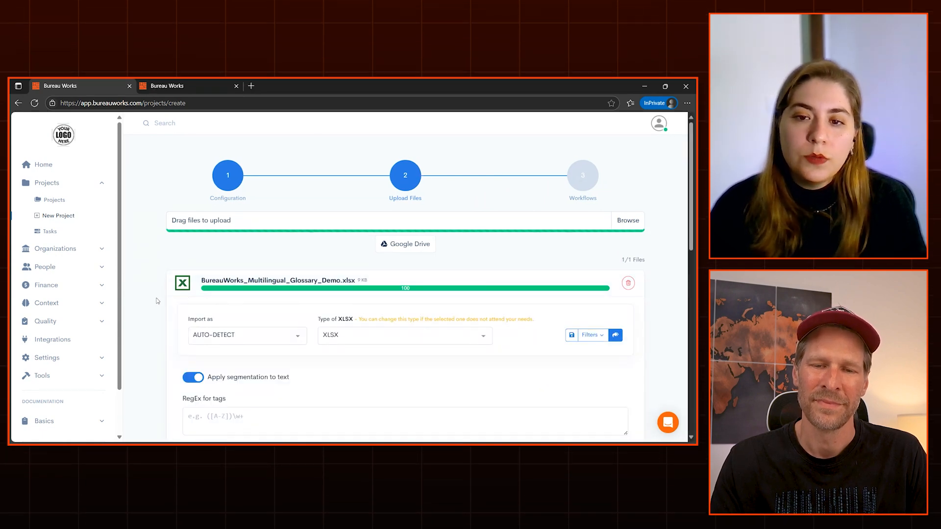
scroll(372, 245, "down", 1)
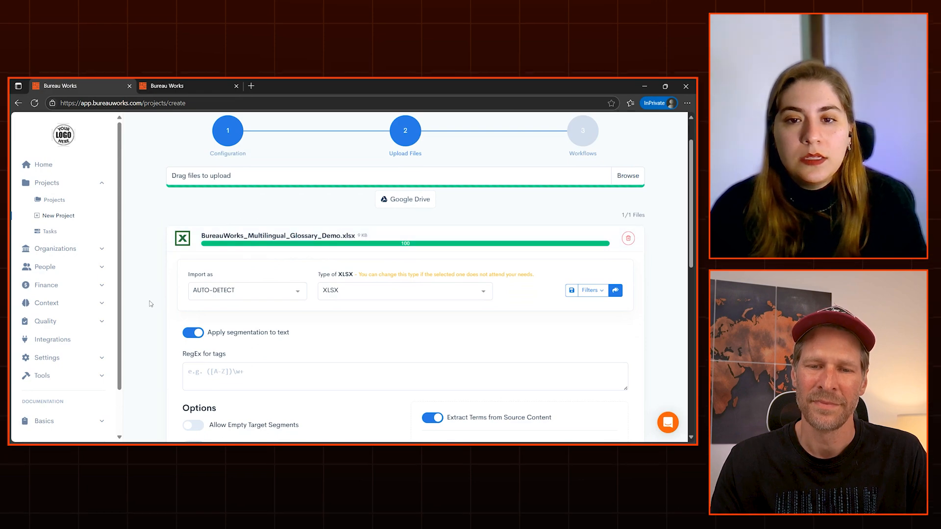
scroll(151, 305, "down", 3)
scroll(150, 305, "down", 1)
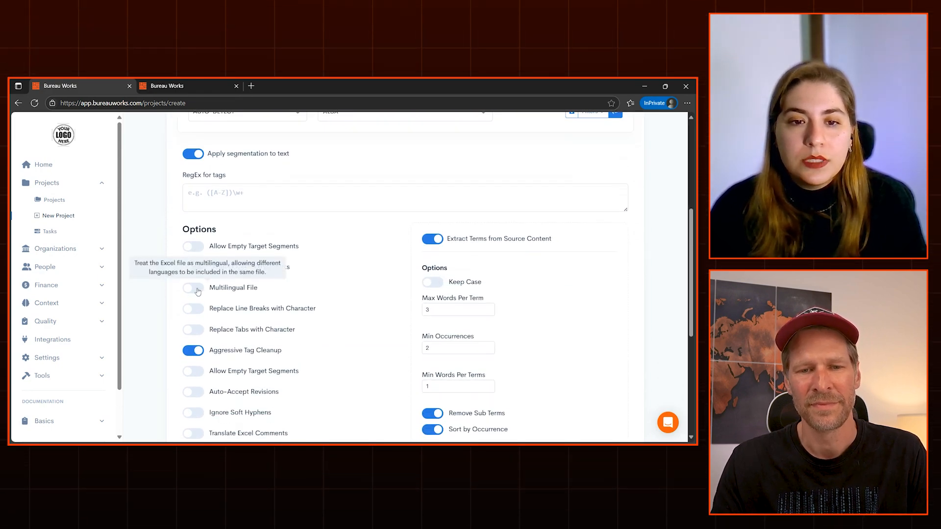
left_click(197, 290)
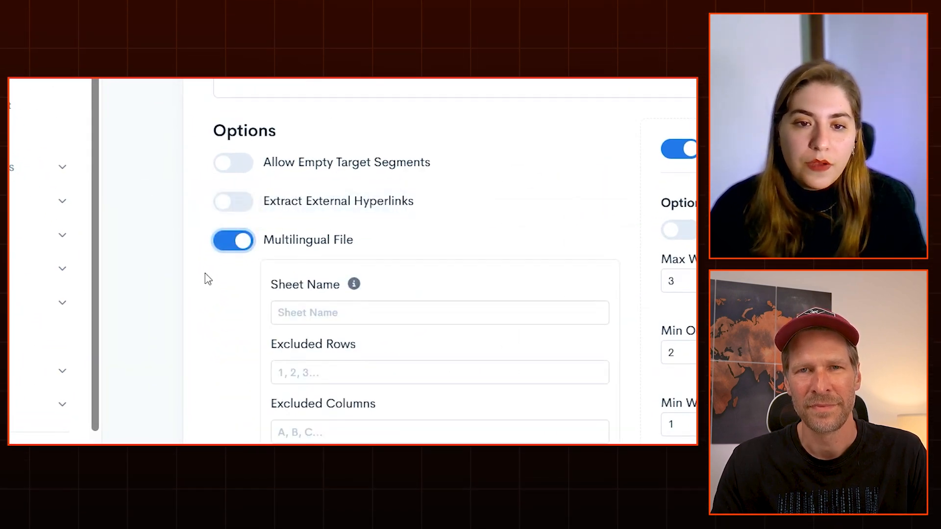
scroll(209, 280, "down", 4)
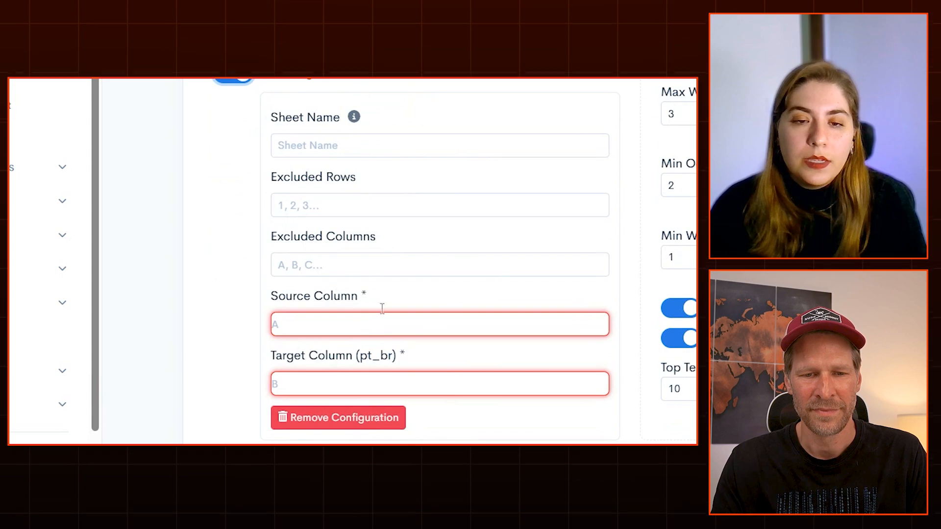
scroll(389, 306, "up", 4)
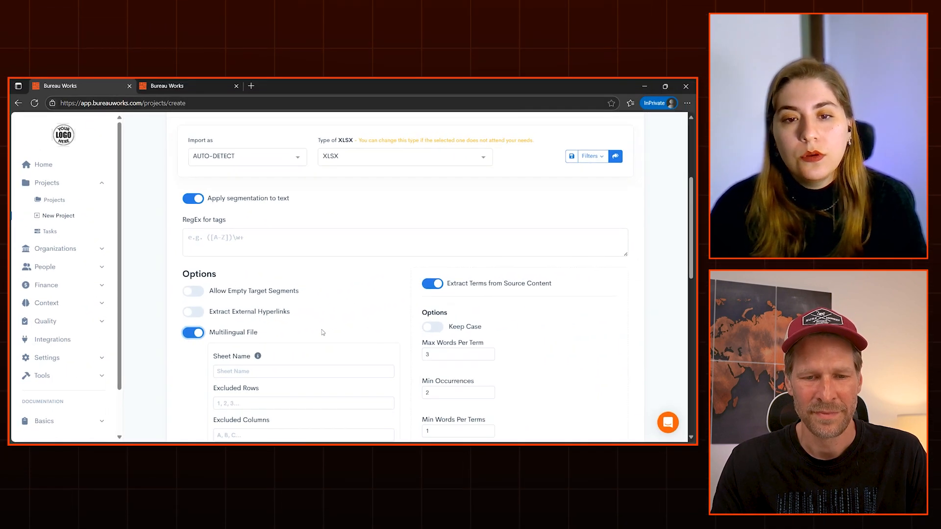
scroll(324, 343, "up", 1)
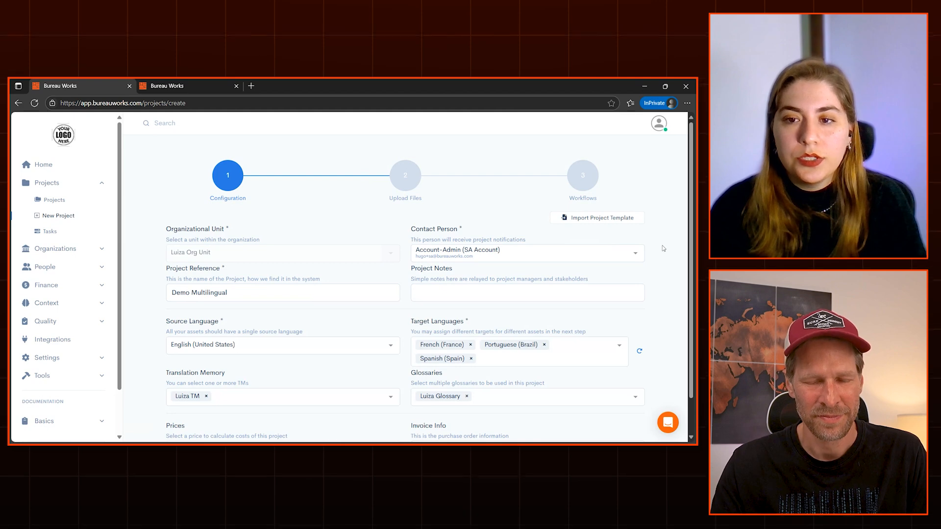
Step: Proceed to the file upload stage with French, Portuguese and Spanish as target languages, and enable Multilingual File for the glossary workbook
scroll(664, 249, "down", 1)
scroll(663, 249, "down", 2)
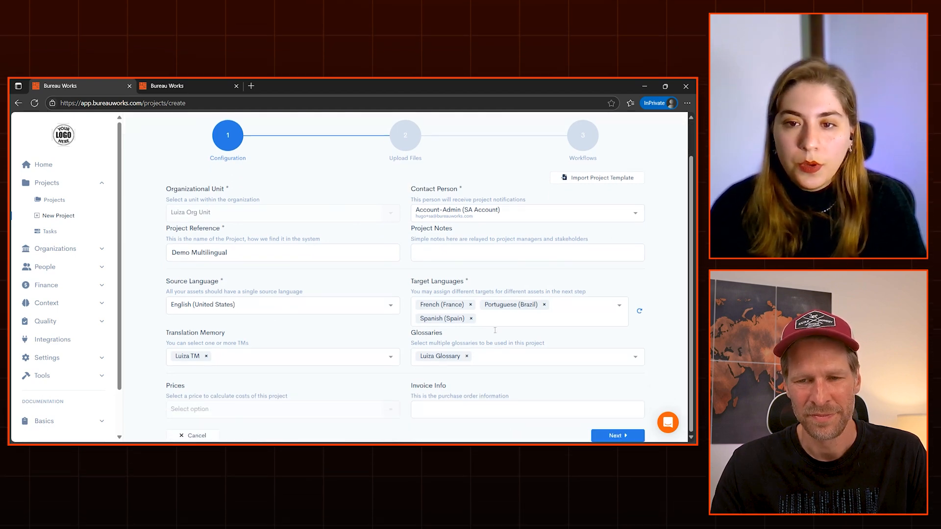
left_click(618, 435)
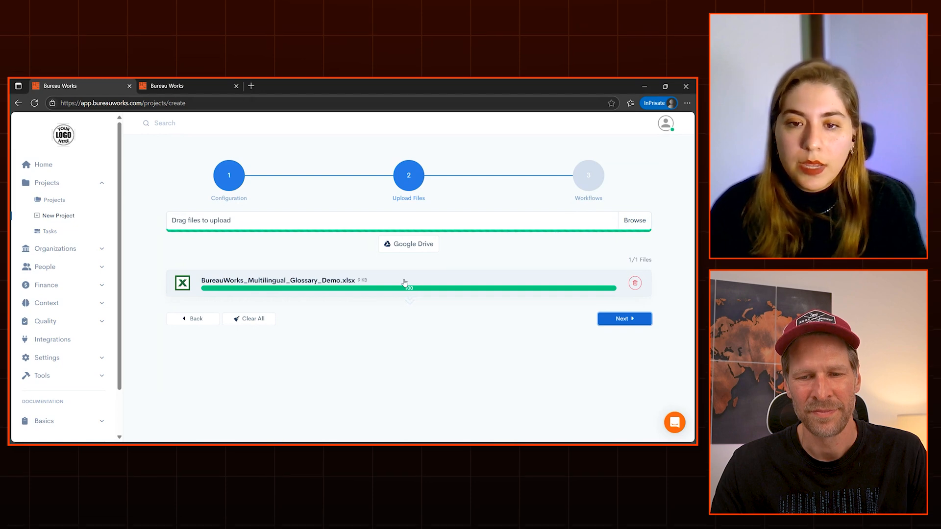
left_click(405, 283)
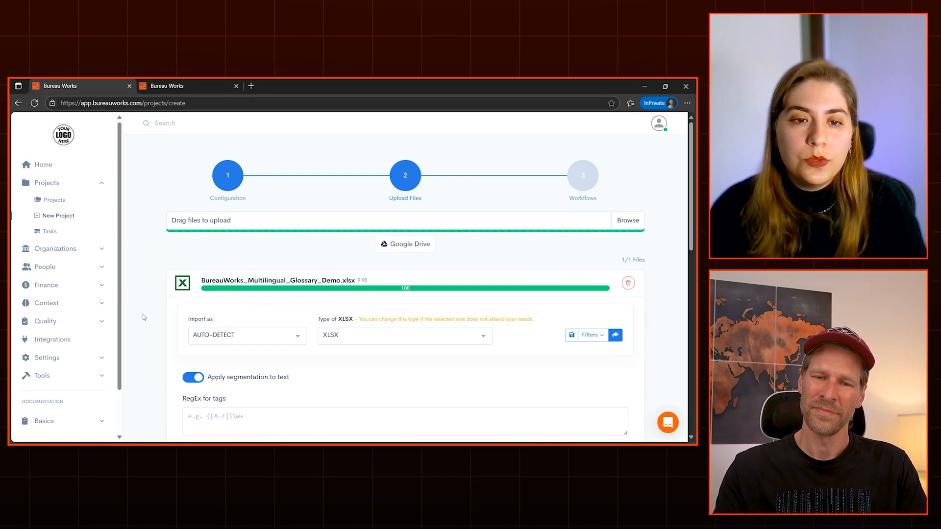
scroll(144, 318, "down", 4)
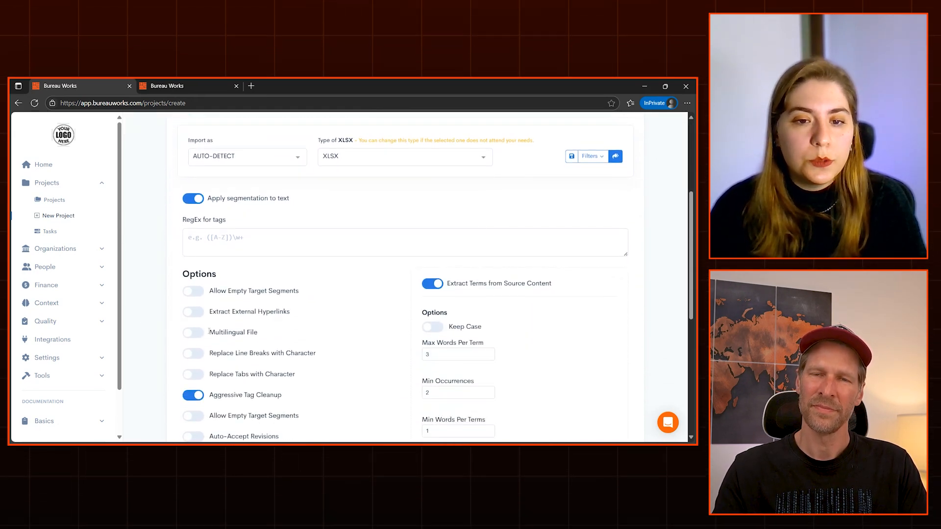
mouse_move(192, 338)
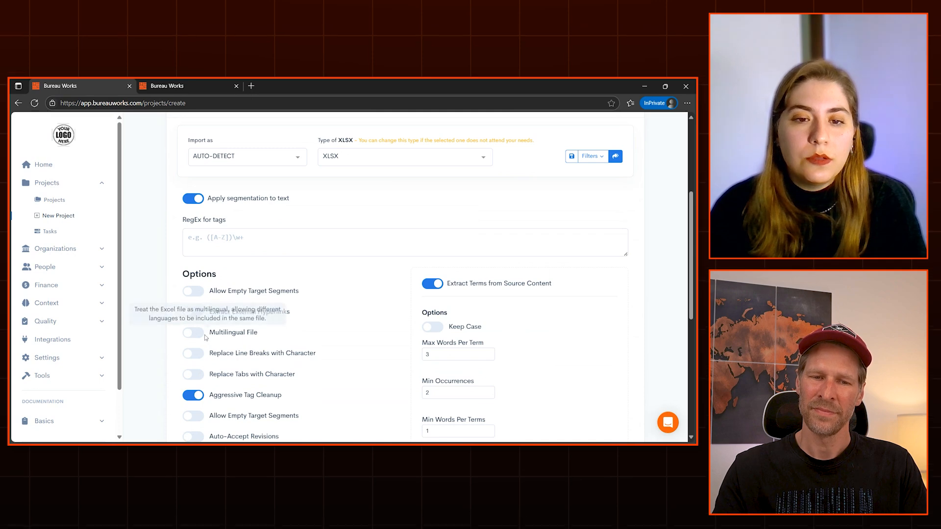
left_click(192, 333)
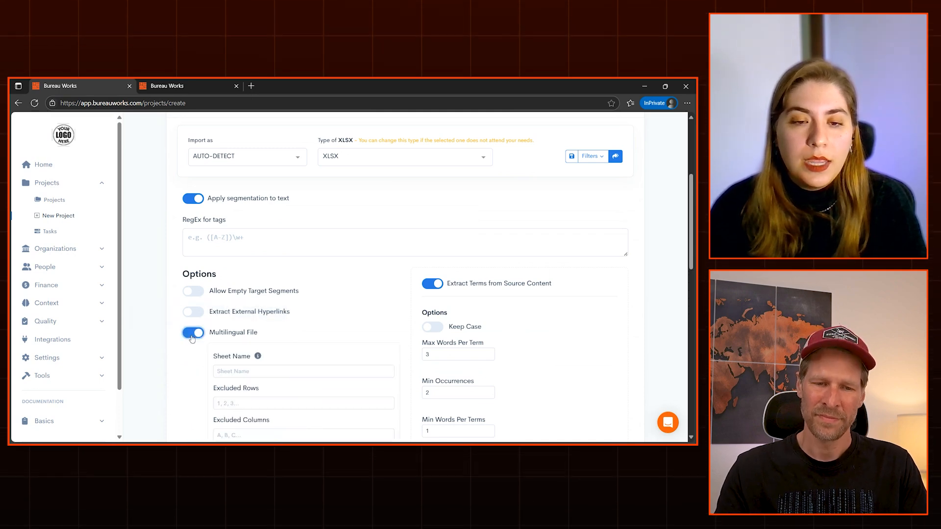
scroll(178, 350, "down", 2)
scroll(178, 350, "down", 2)
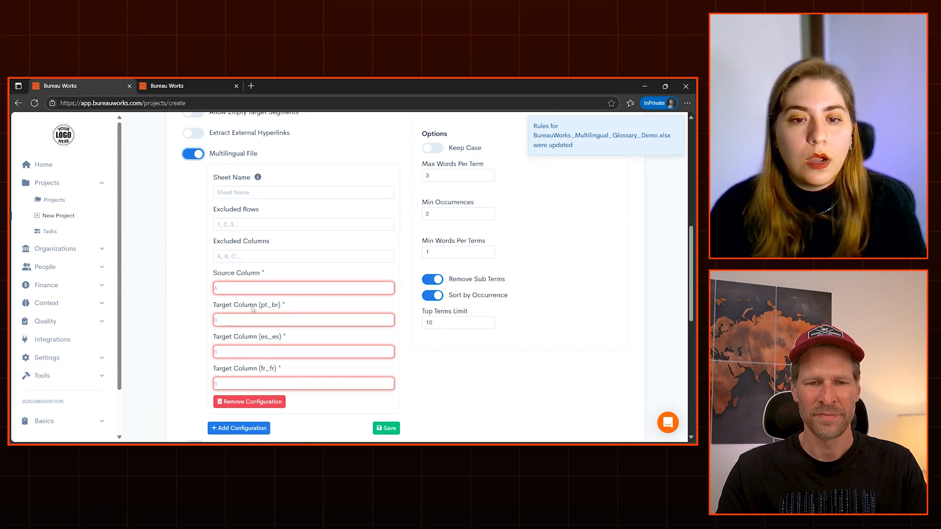
left_click_drag(259, 305, 277, 311)
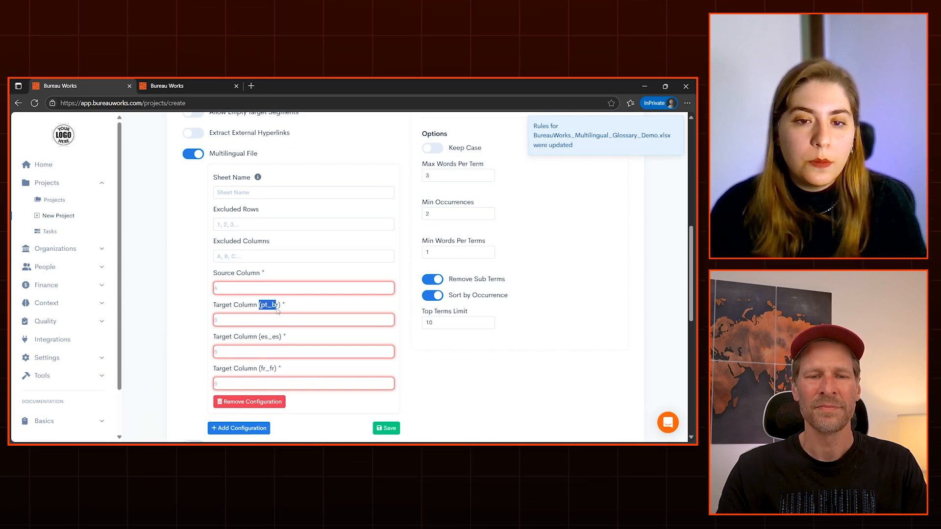
left_click(231, 306)
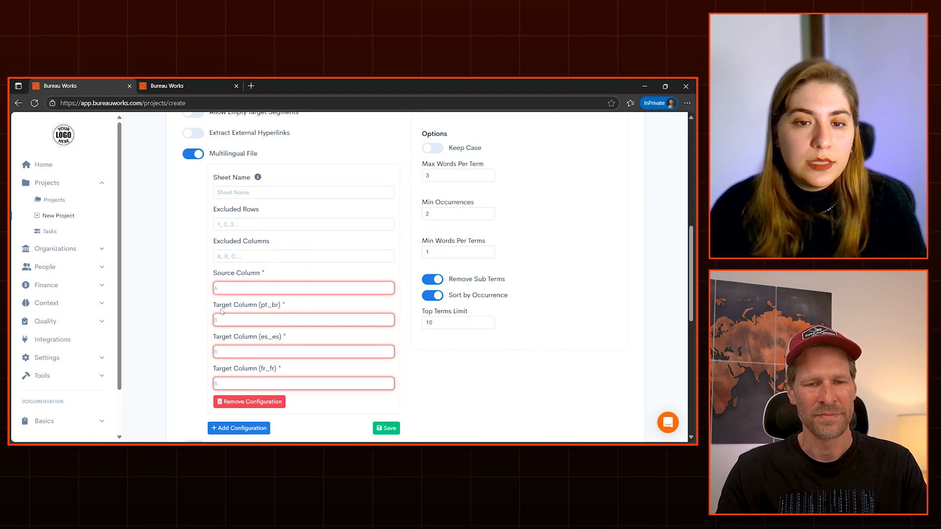
Step: Apply the saved XLSX filter "Multilingual demo" to the workbook's import settings
scroll(199, 355, "up", 1)
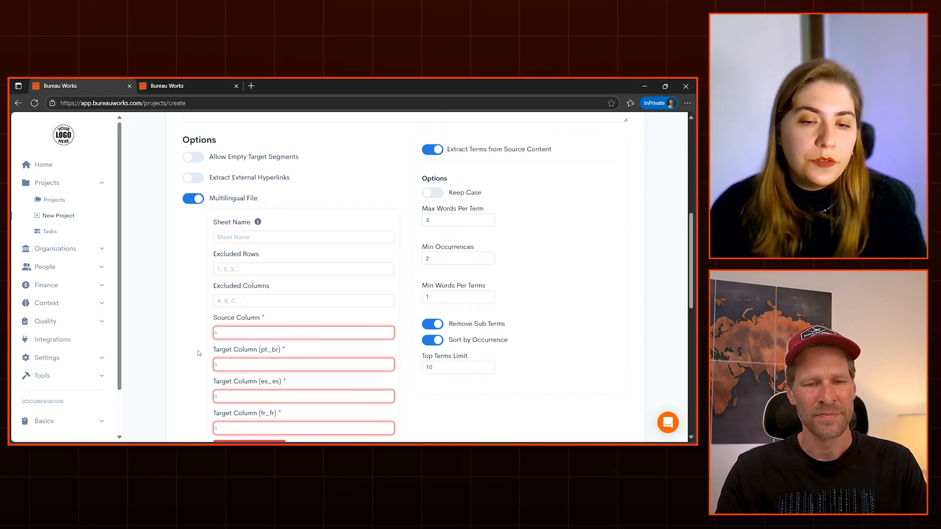
scroll(191, 358, "up", 1)
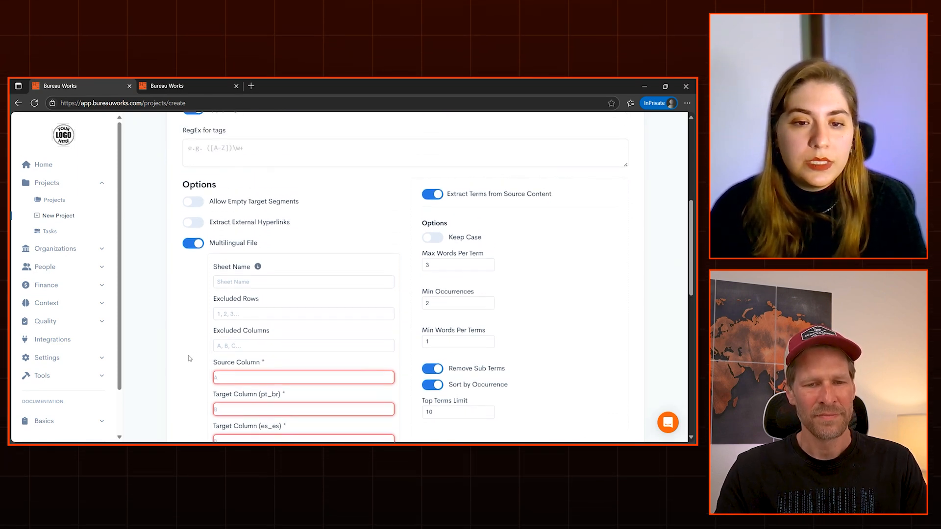
scroll(191, 358, "up", 1)
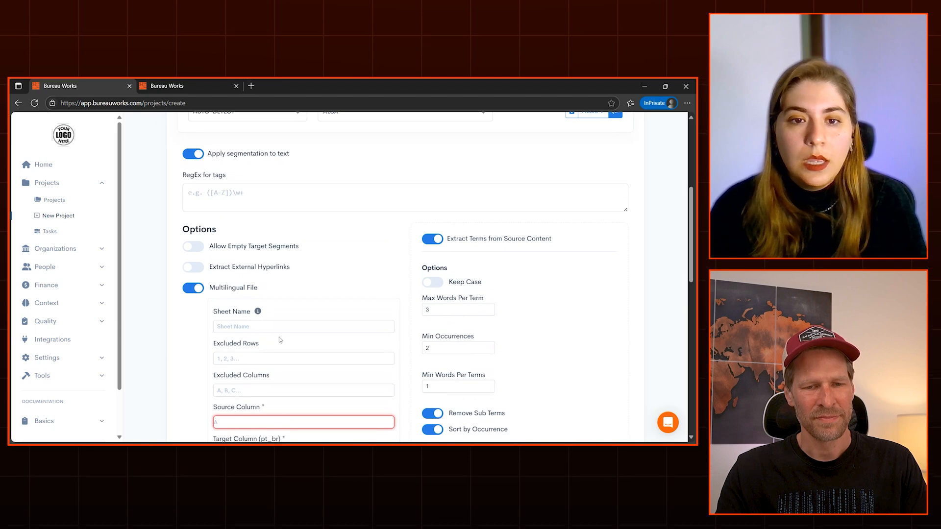
scroll(296, 353, "up", 1)
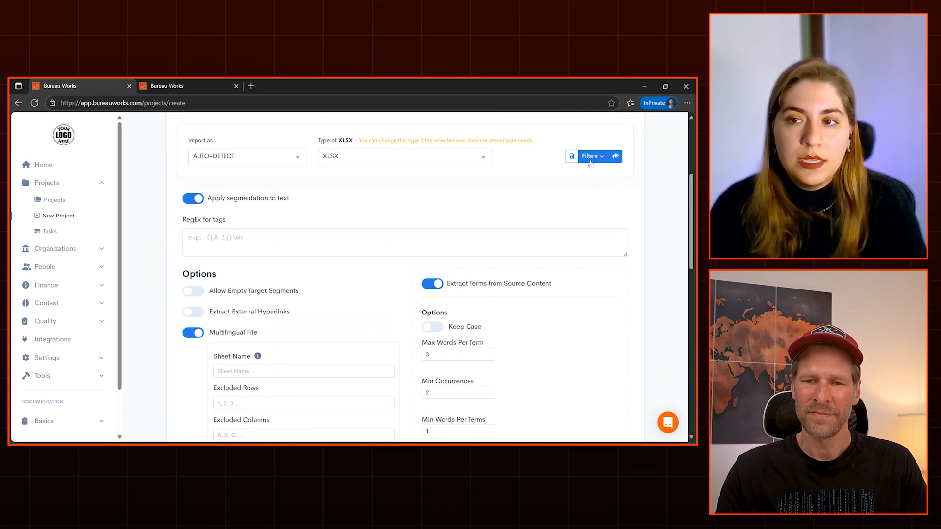
left_click(590, 162)
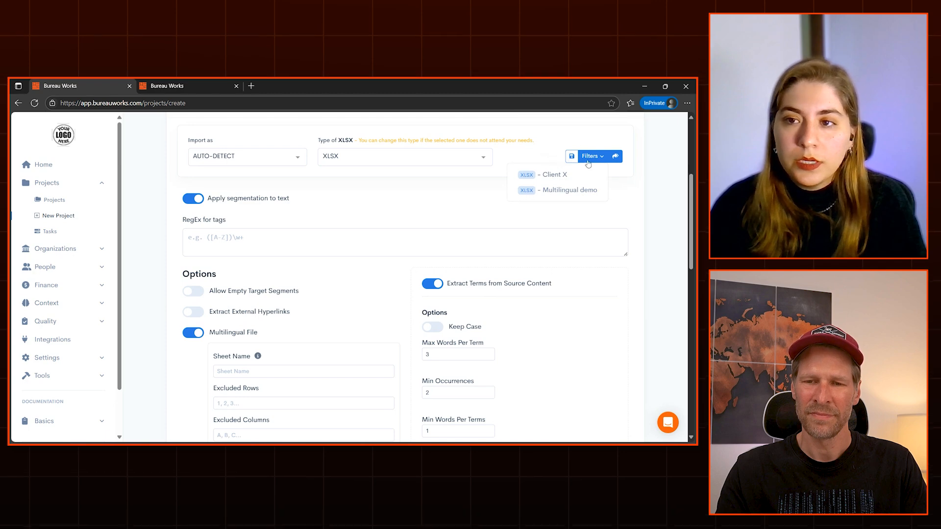
left_click(568, 190)
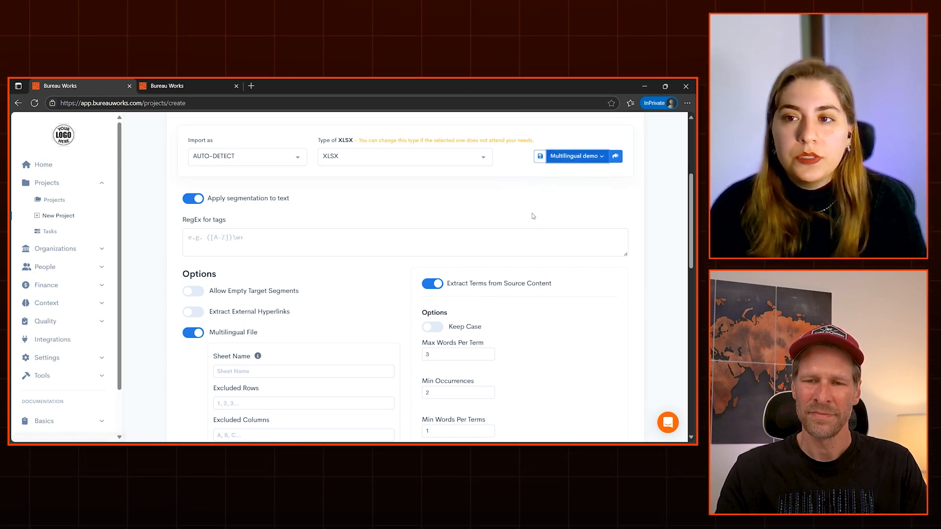
Step: Set the sheet name in the Multilingual File configuration to Sheet1
scroll(603, 201, "down", 2)
scroll(624, 242, "down", 3)
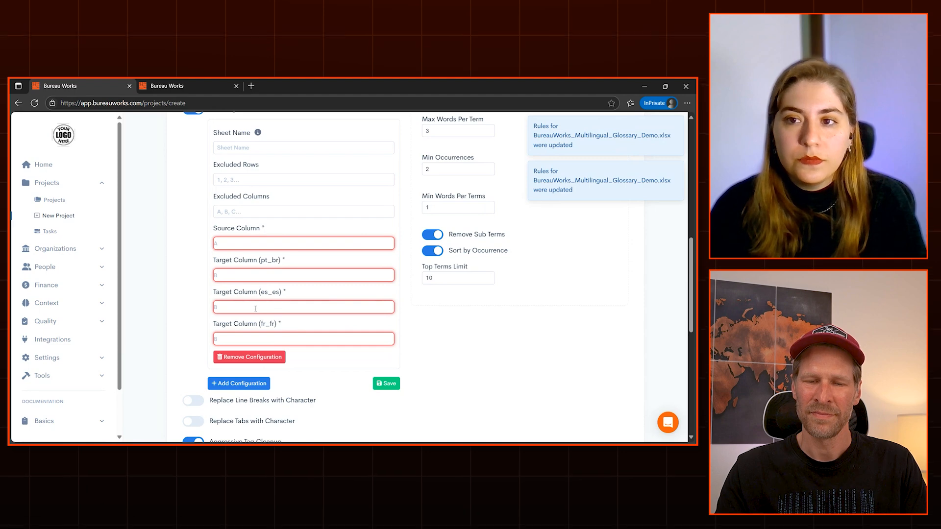
scroll(255, 309, "up", 2)
scroll(255, 308, "down", 1)
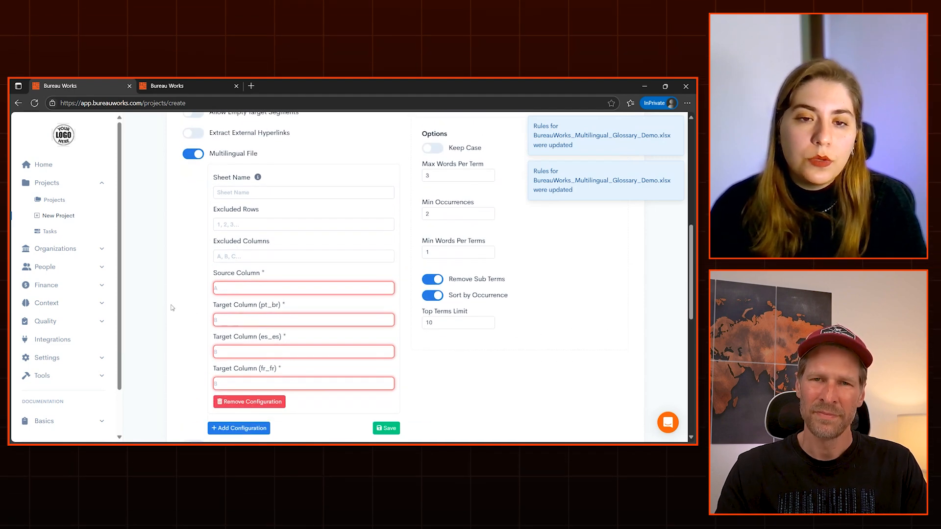
left_click(256, 193)
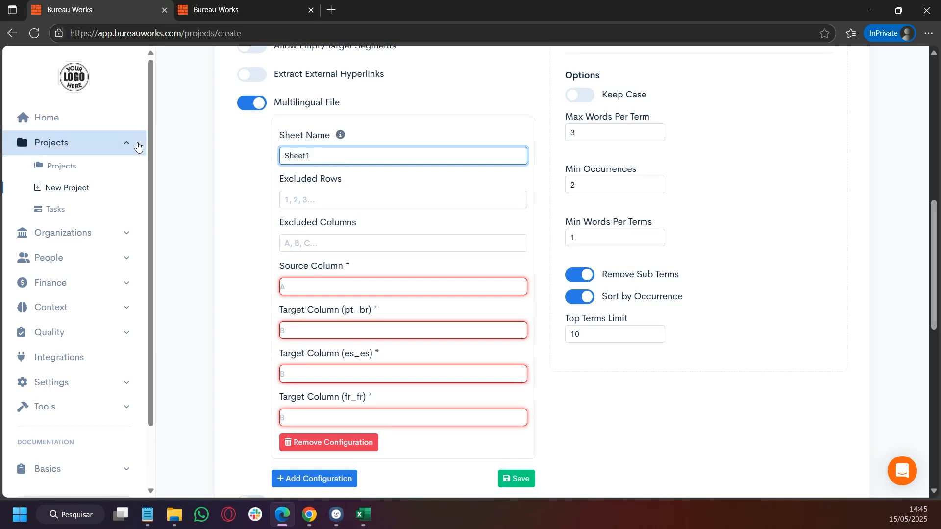
Step: Check the header row and term rows in the Excel glossary workbook, and set the excluded rows to 1 in the Multilingual File configuration
left_click(311, 205)
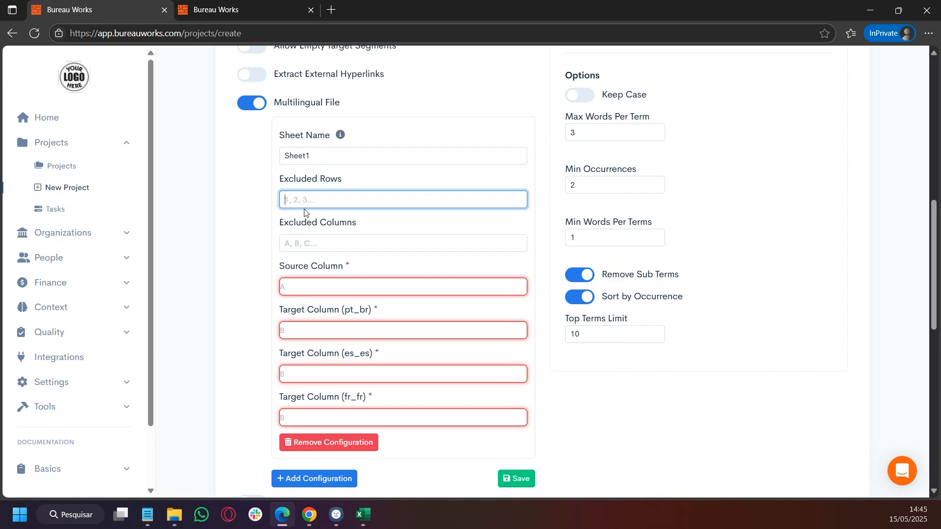
left_click(364, 515)
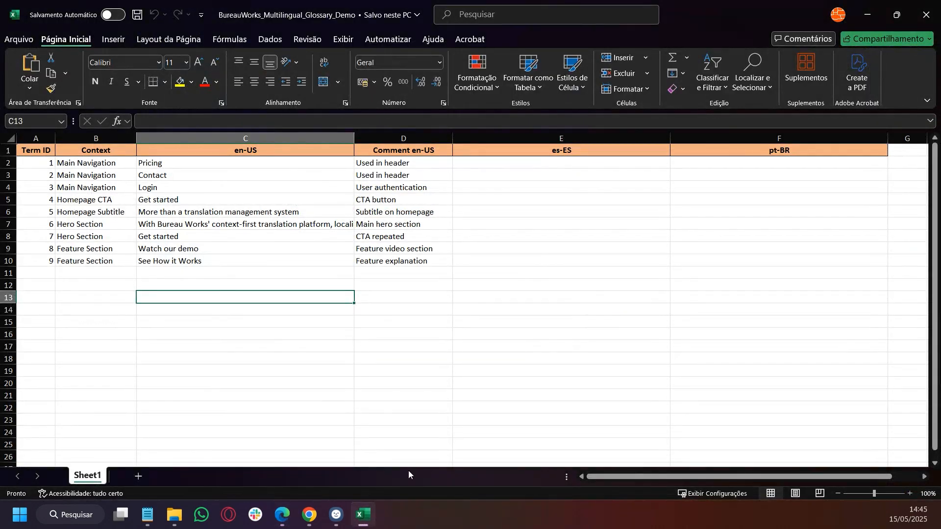
left_click(30, 154)
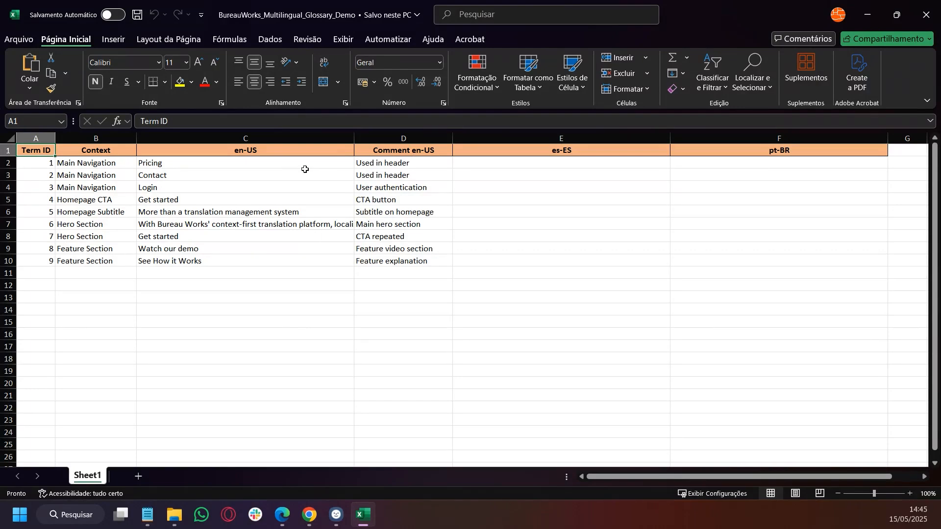
left_click_drag(285, 167, 278, 271)
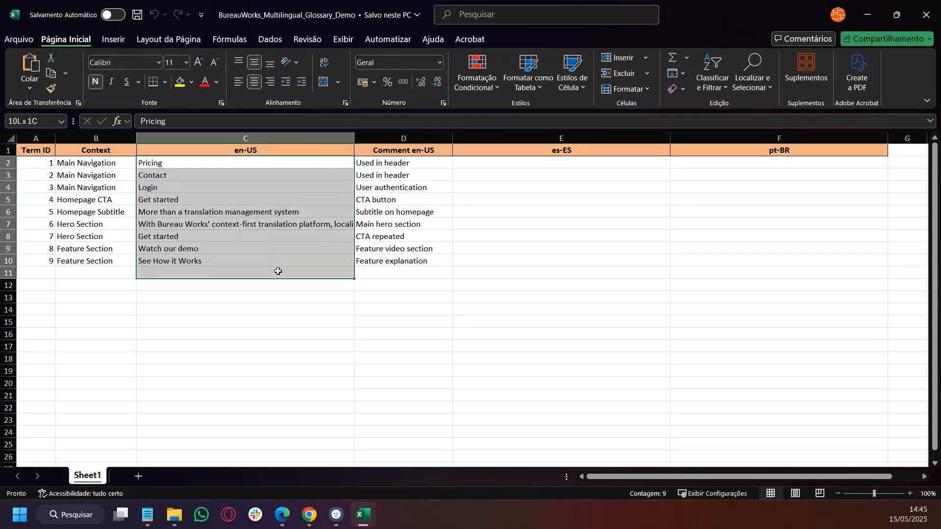
left_click(590, 251)
left_click(865, 16)
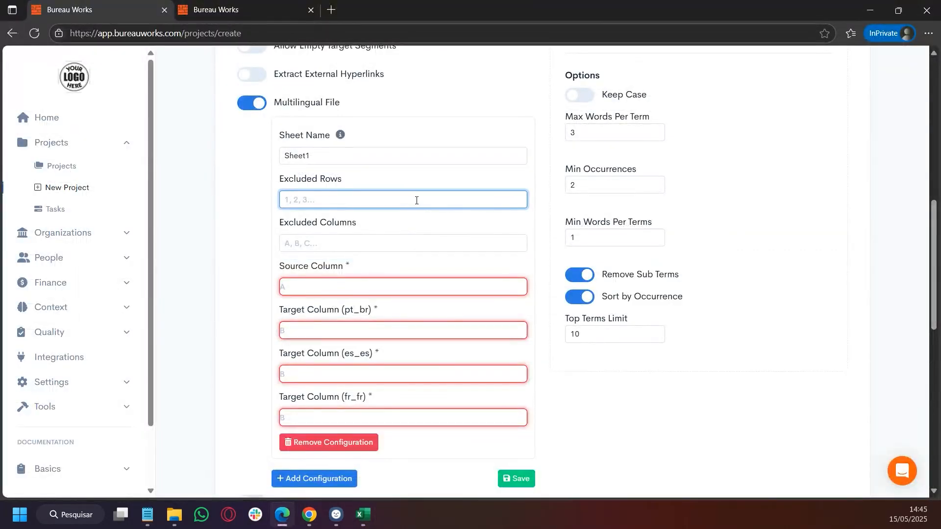
Step: Check the glossary's column layout in Excel, and set the excluded columns to A,B,D and the source column to C
left_click(373, 242)
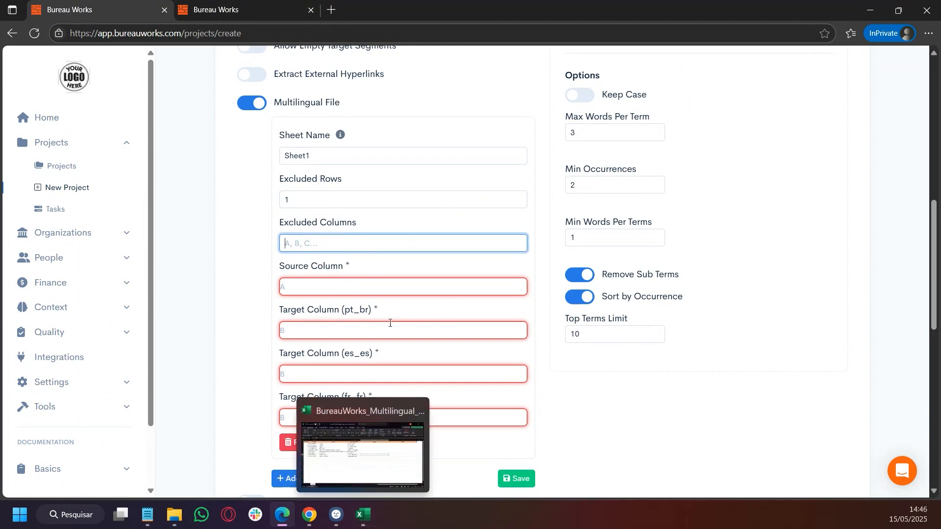
mouse_move(369, 525)
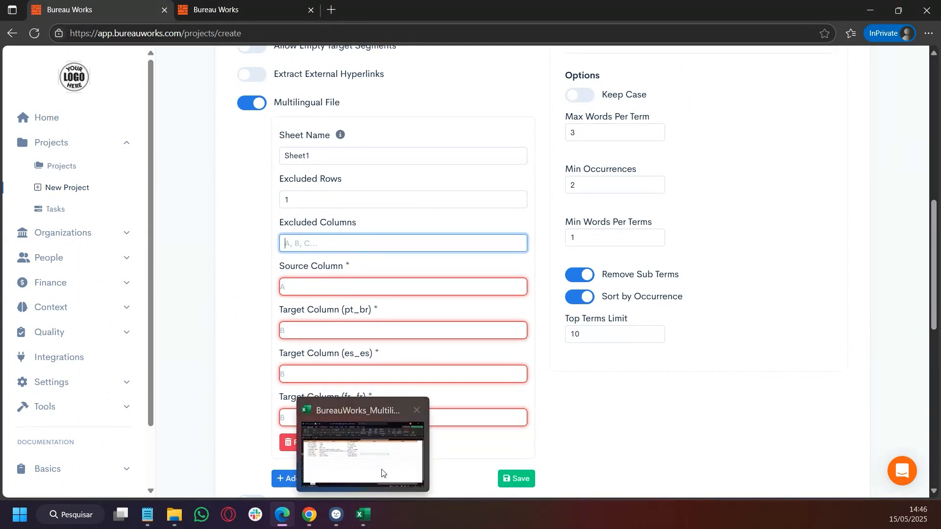
left_click(361, 451)
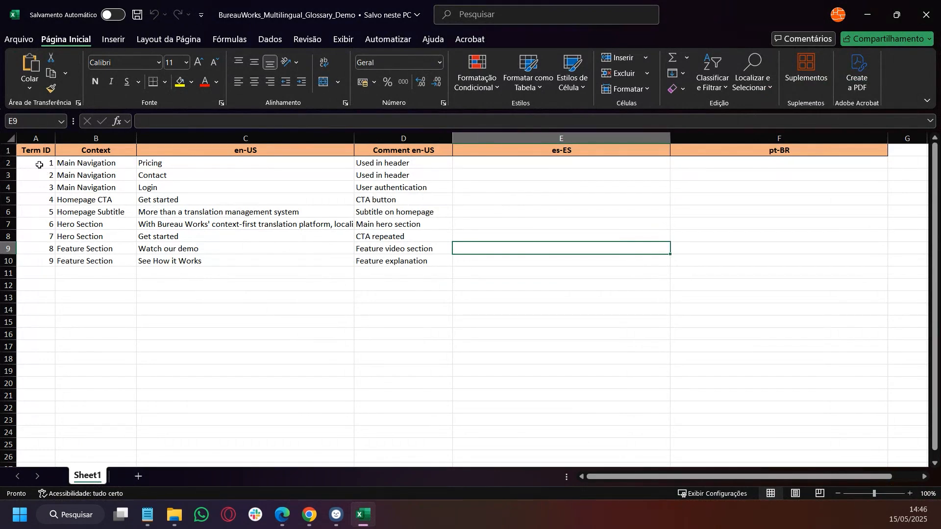
left_click_drag(40, 165, 68, 169)
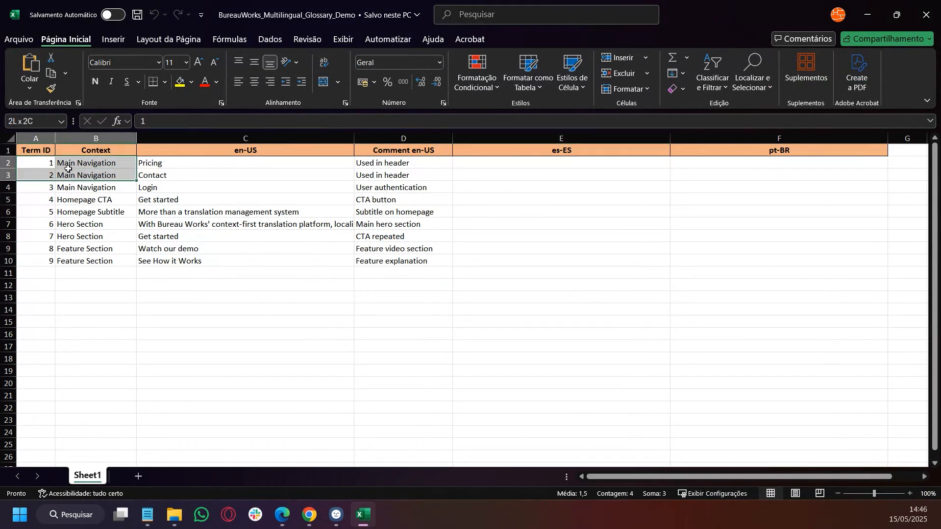
left_click(381, 172)
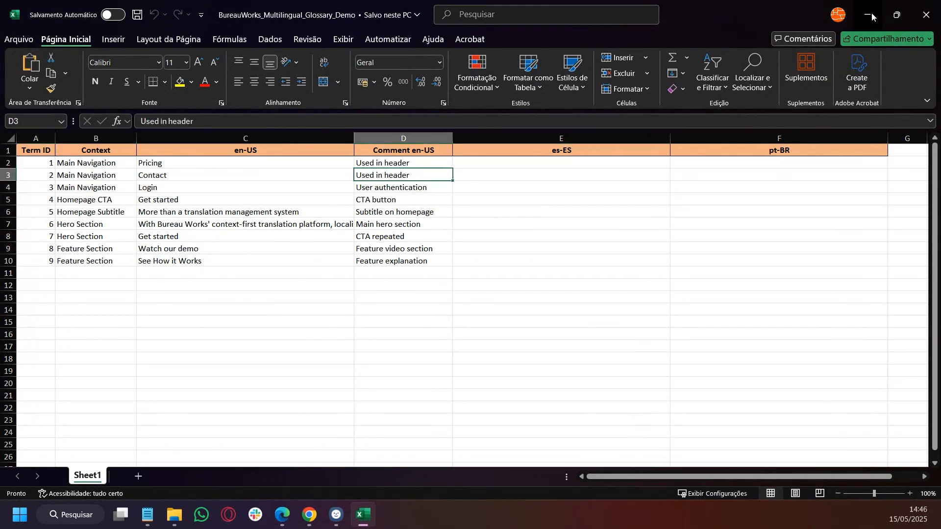
left_click(871, 16)
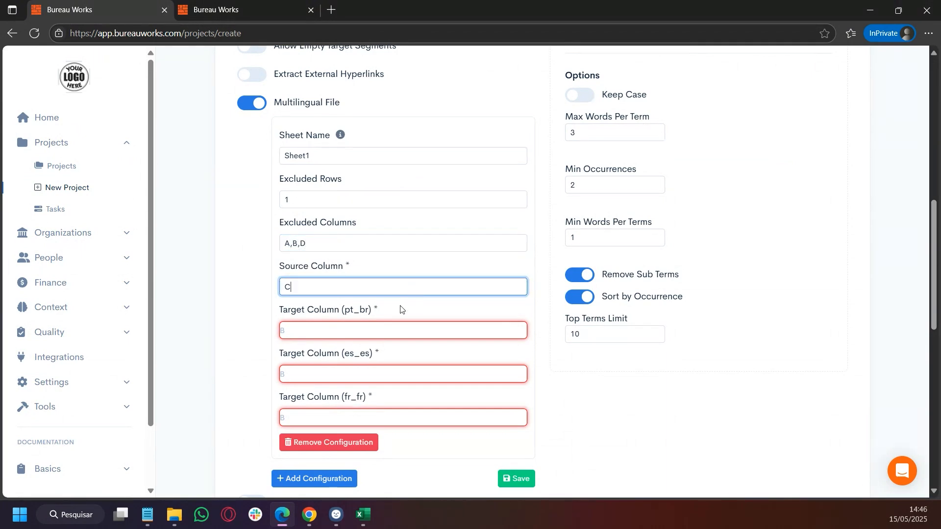
Step: Set the target columns to F for pt_br, E for es_es and G for fr_fr
left_click(380, 334)
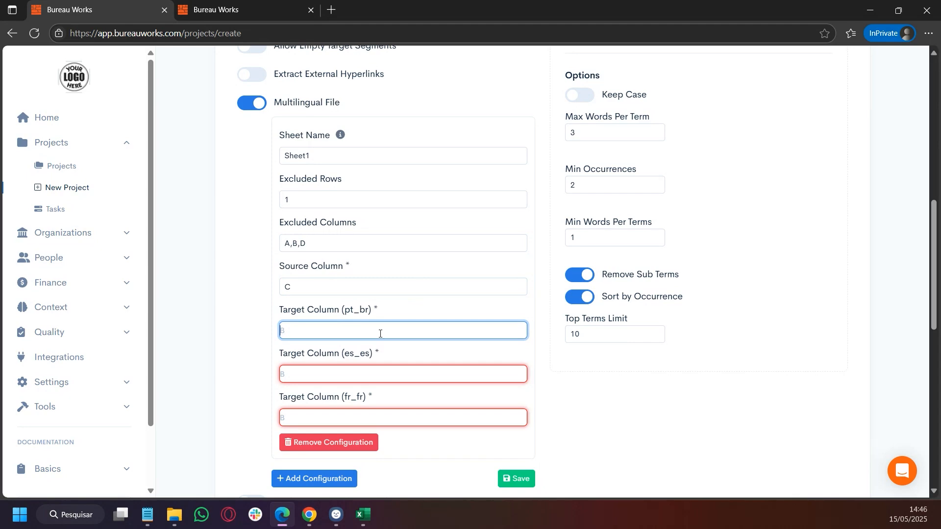
left_click(368, 519)
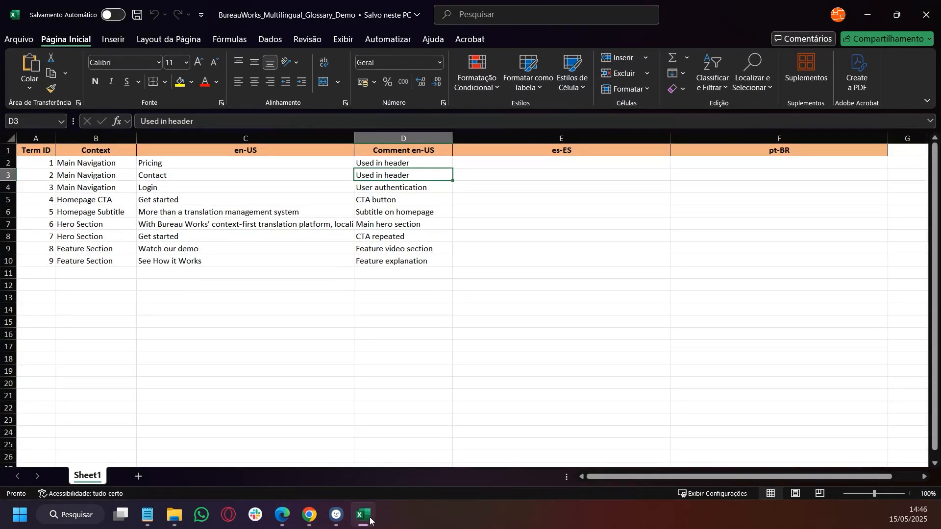
left_click(369, 520)
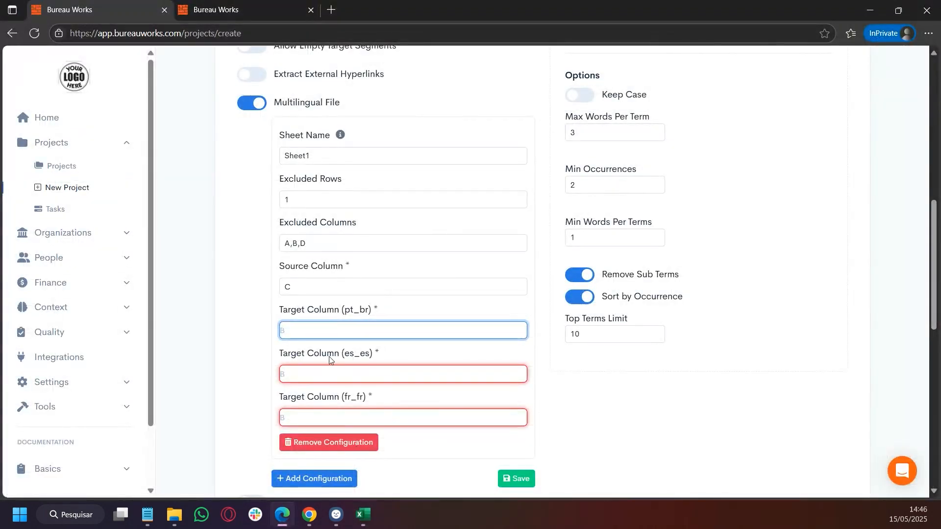
left_click(324, 375)
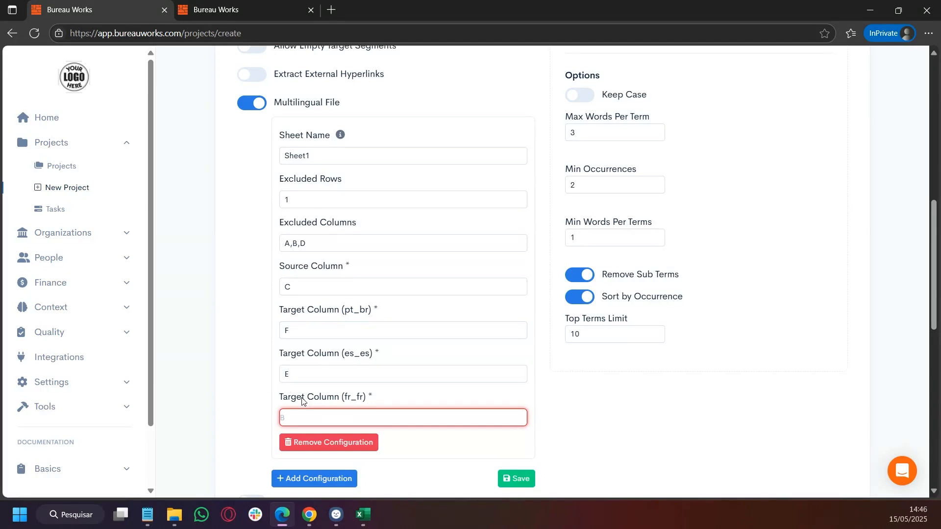
left_click(413, 400)
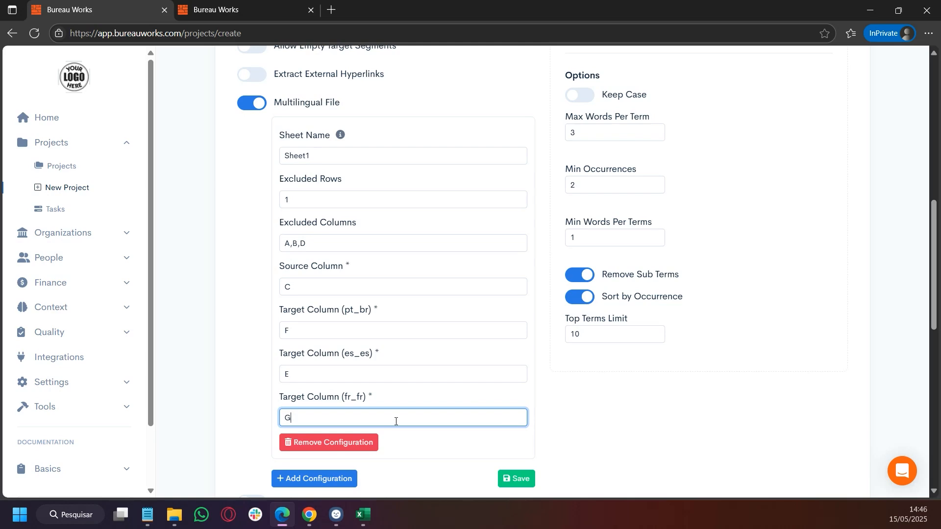
Step: Save the Multilingual File configuration and create the Demo Multilingual project
left_click_drag(344, 396, 376, 395)
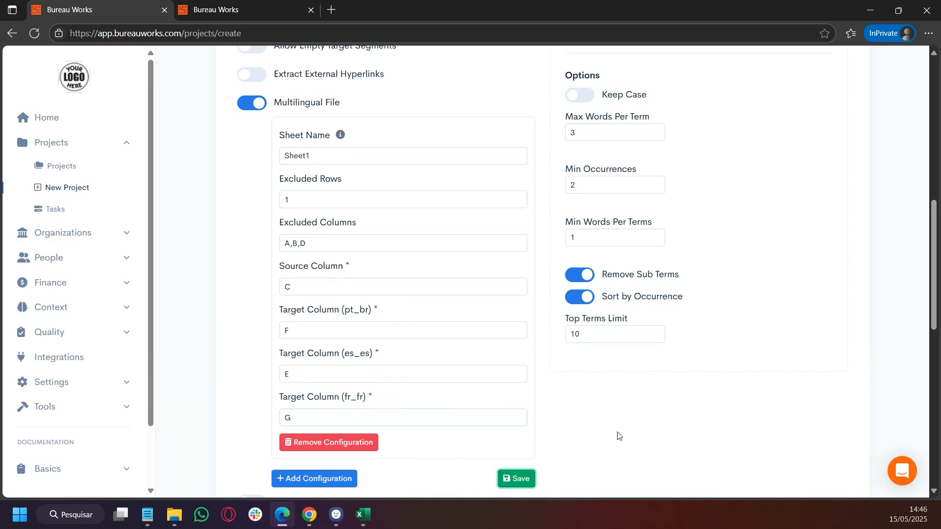
scroll(637, 422, "down", 2)
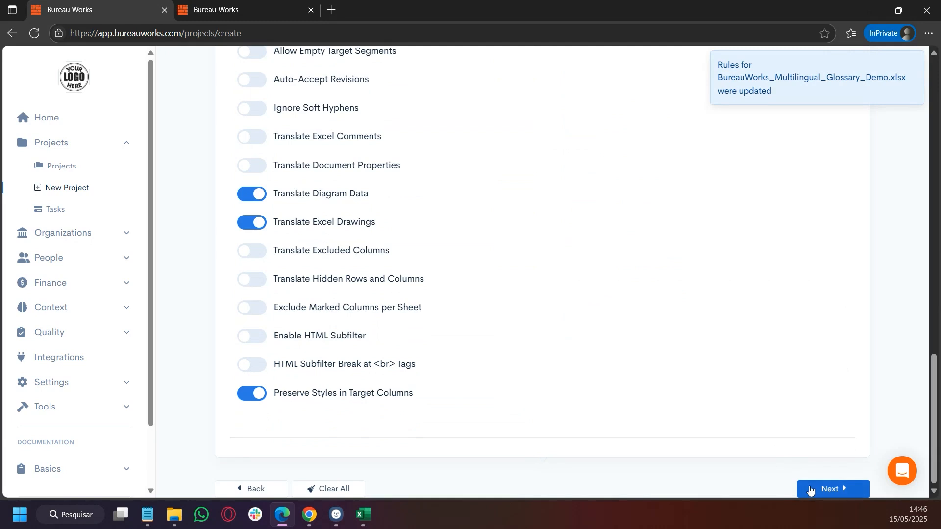
left_click(810, 489)
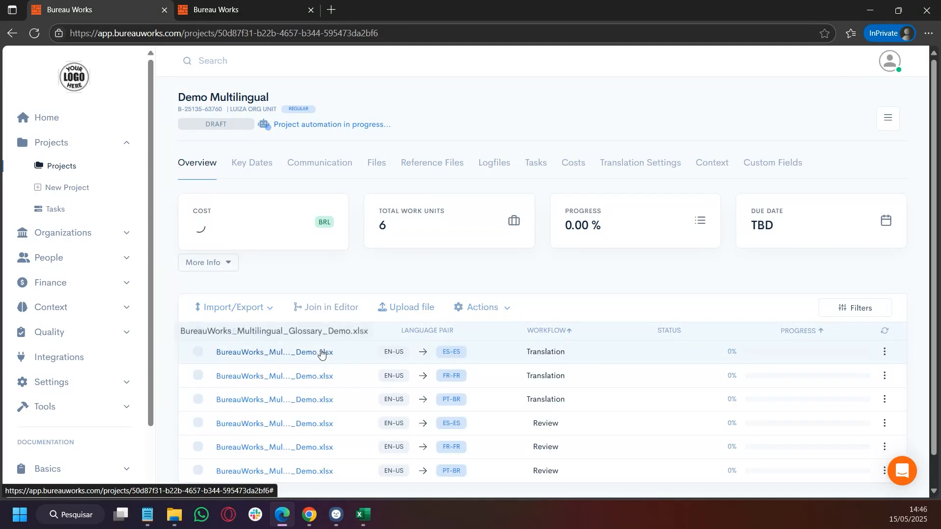
Step: Open the glossary's EN-US to ES-ES translation task in the editor and examine its segments and document preview
left_click(322, 351)
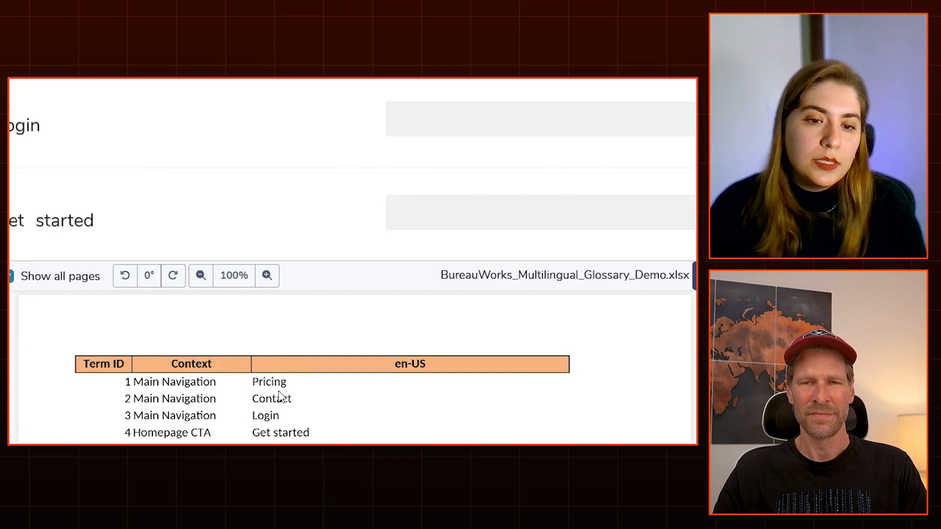
scroll(280, 394, "down", 3)
scroll(280, 397, "up", 2)
scroll(281, 398, "up", 1)
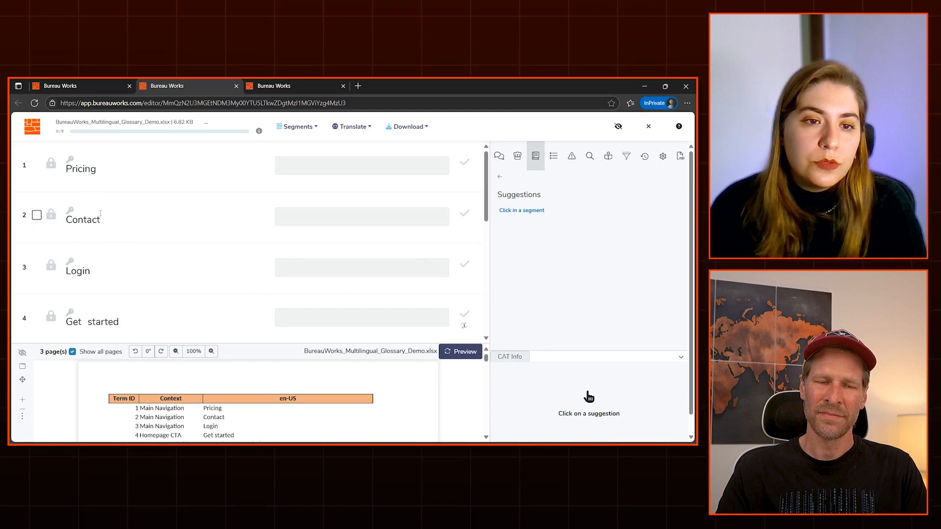
Step: Return to the projects list and open the approved Demo Multilingual project
left_click(94, 82)
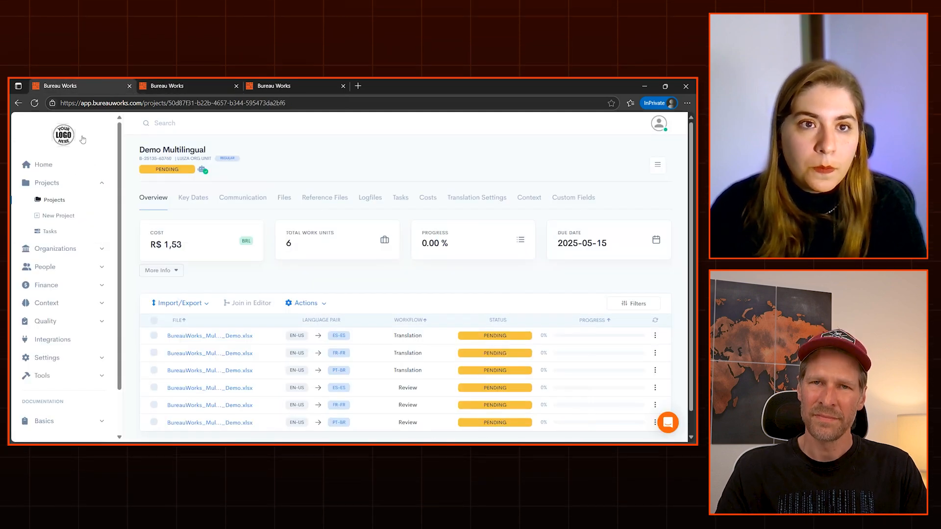
left_click(61, 202)
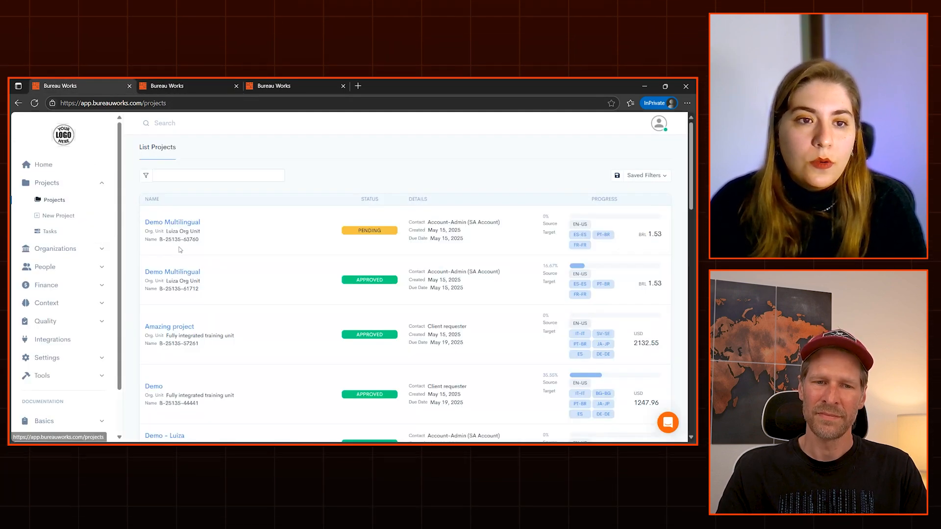
left_click(183, 271)
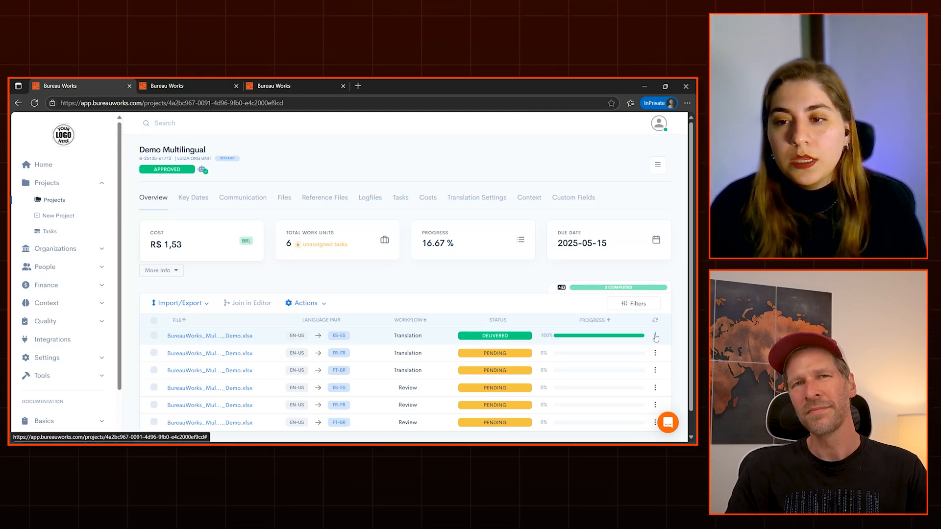
Step: Download the translated file of the delivered ES-ES translation task with the filename suffix and font update options off
left_click(656, 336)
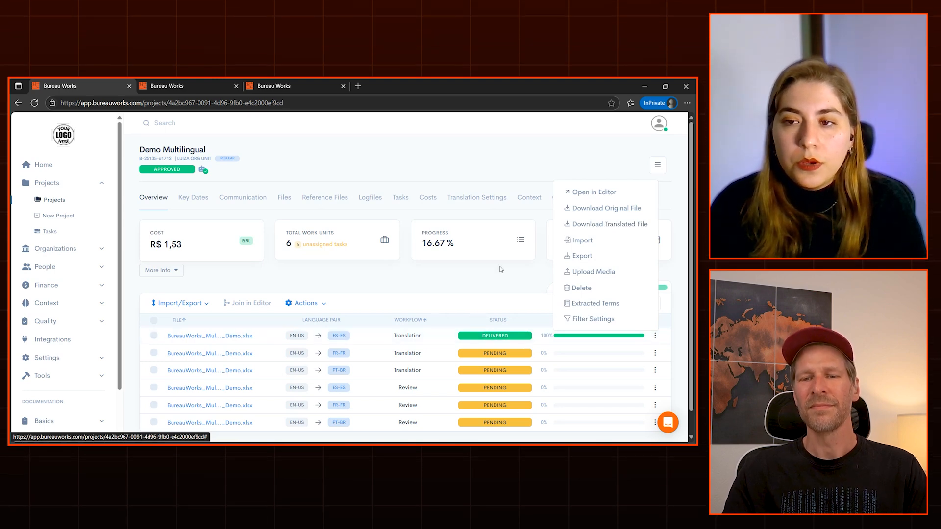
left_click(598, 225)
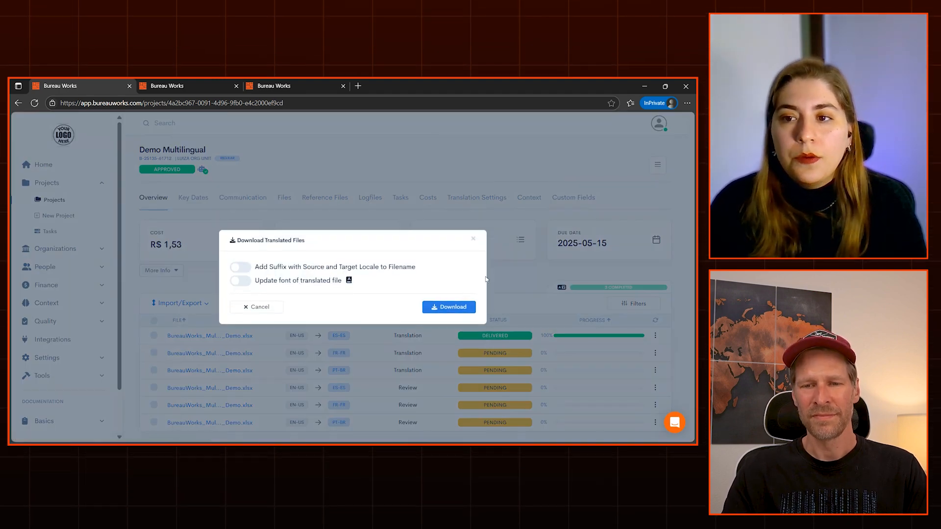
left_click(435, 306)
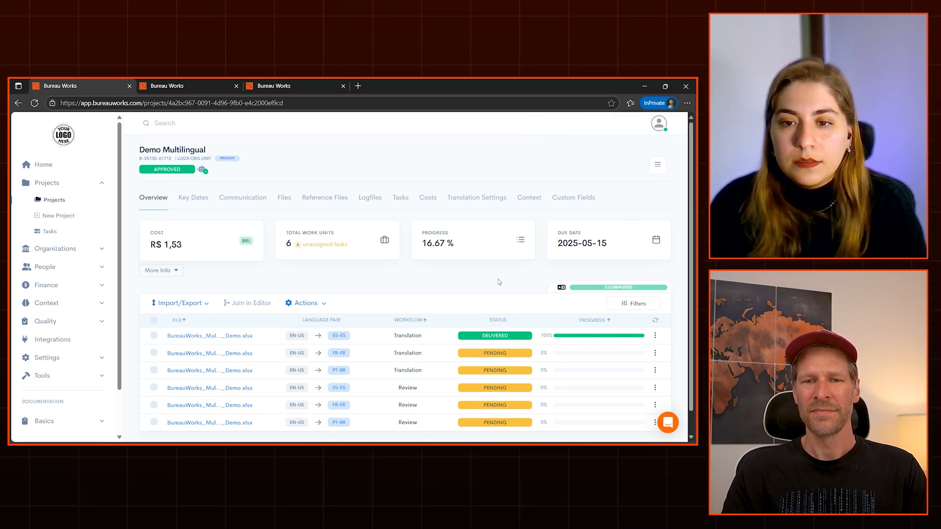
Step: Open the downloaded glossary workbook in Excel and examine the translations in the es-ES, pt-BR and French columns and column G's header cell
left_click(532, 147)
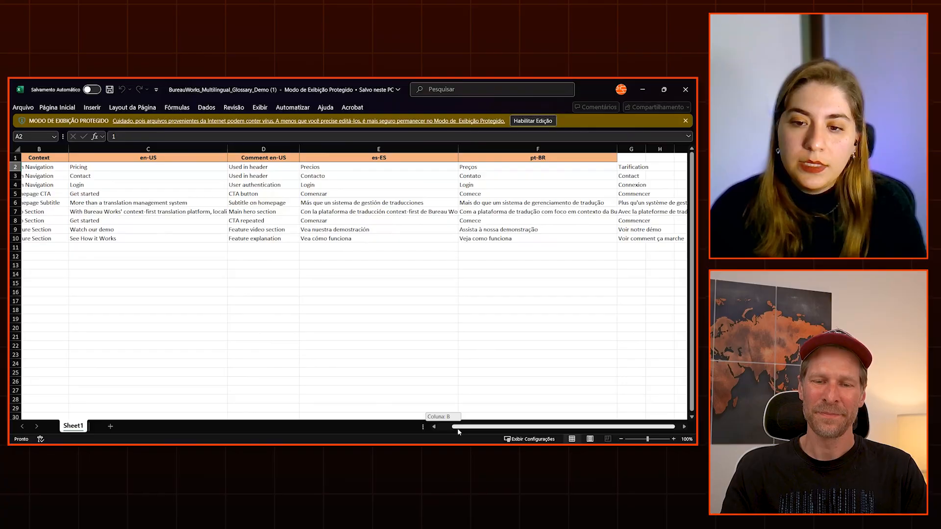
left_click_drag(454, 431, 469, 431)
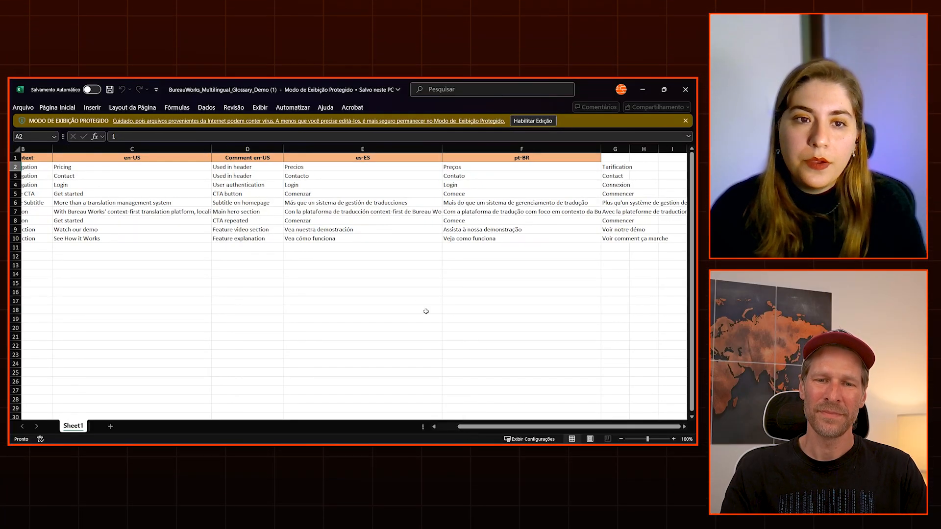
left_click_drag(389, 185, 390, 239)
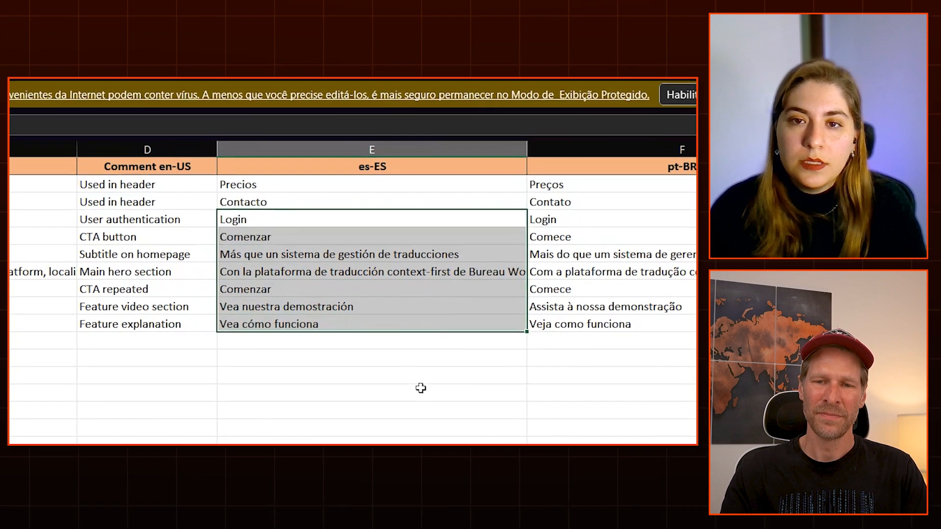
left_click(388, 273)
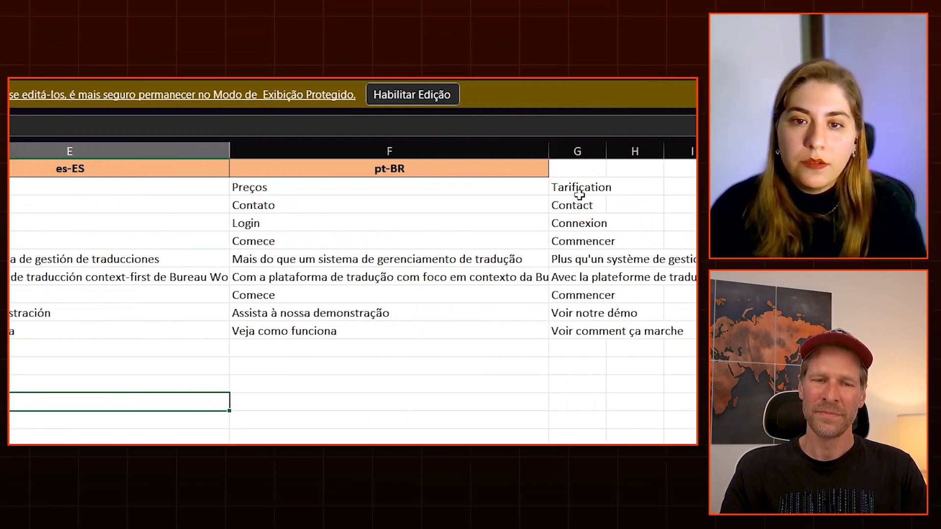
left_click_drag(553, 195, 531, 340)
left_click(544, 419)
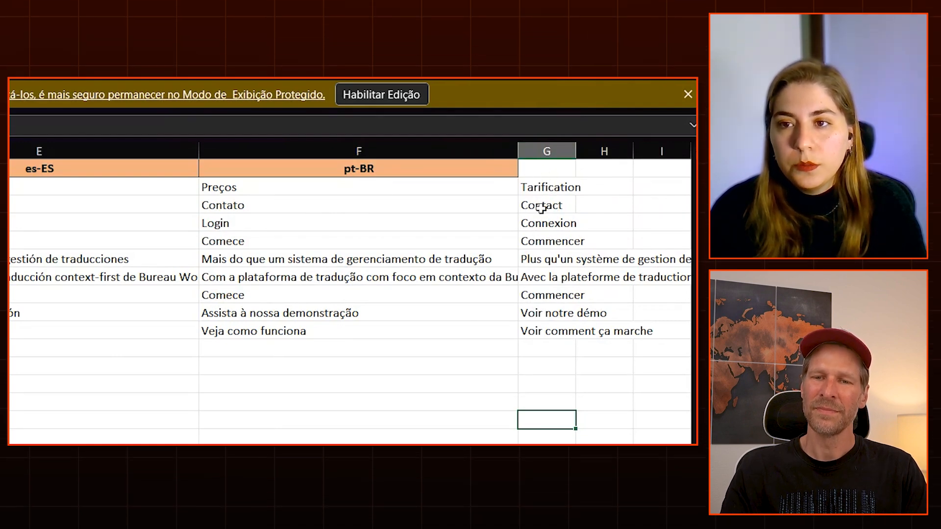
left_click(533, 169)
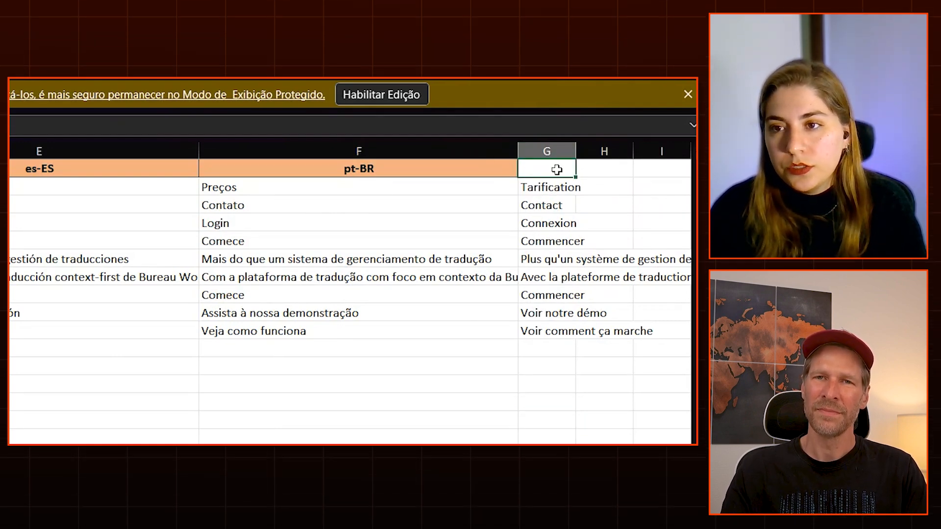
left_click(554, 378)
left_click(558, 405)
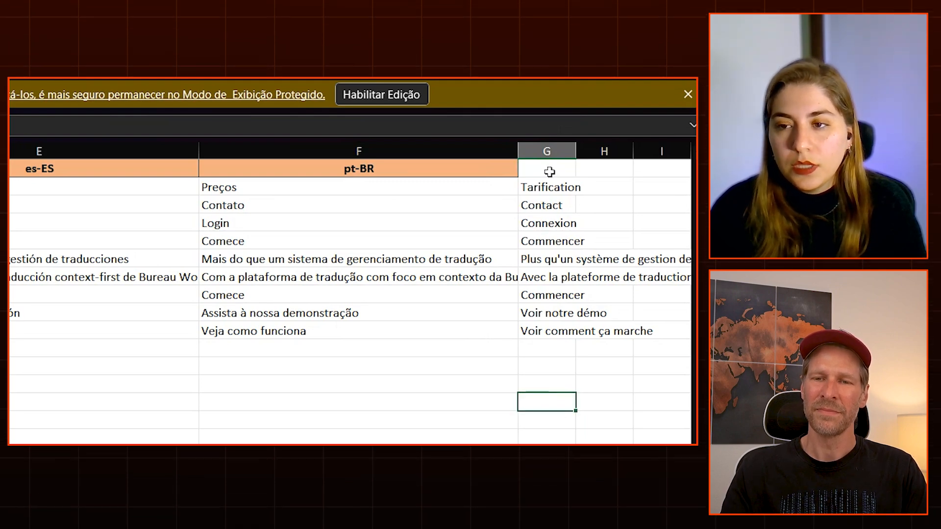